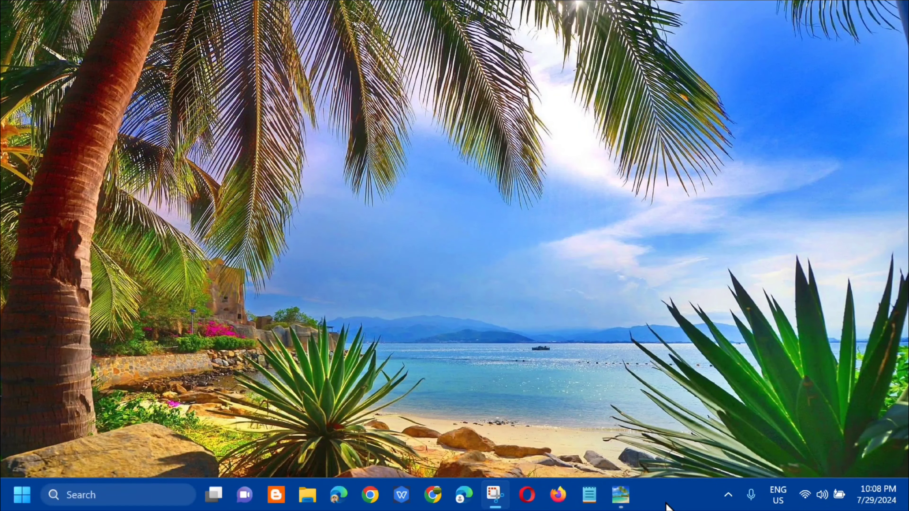
Restart the Windows Explorer process from Task Manager, and close Task Manager
right_click(675, 493)
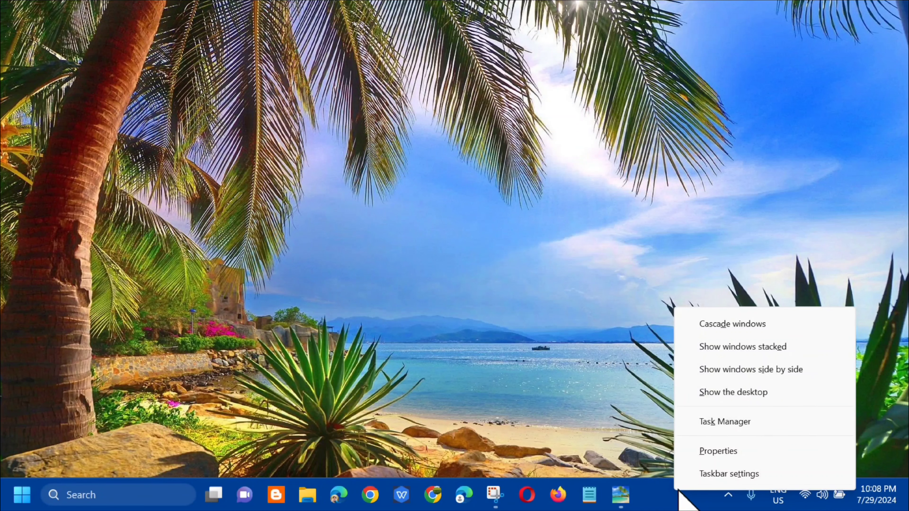
left_click(711, 422)
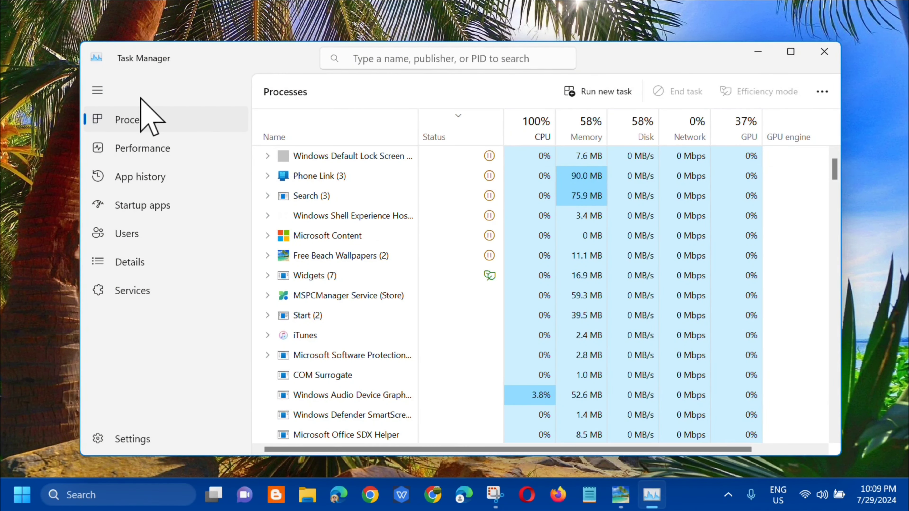
scroll(443, 209, "down", 8)
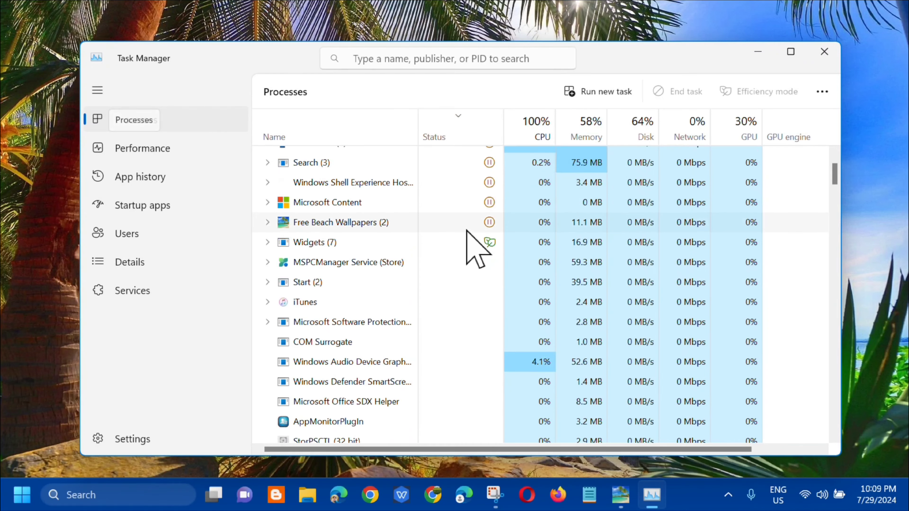
scroll(450, 248, "down", 9)
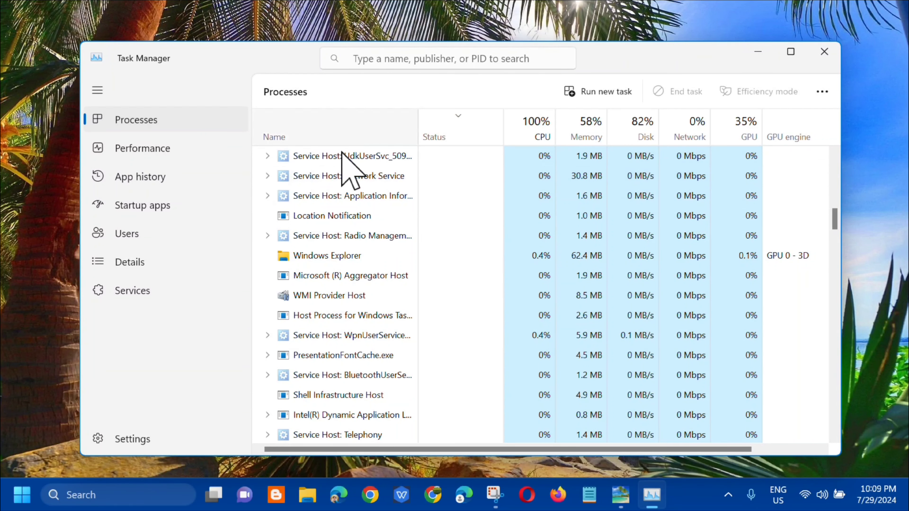
left_click(371, 256)
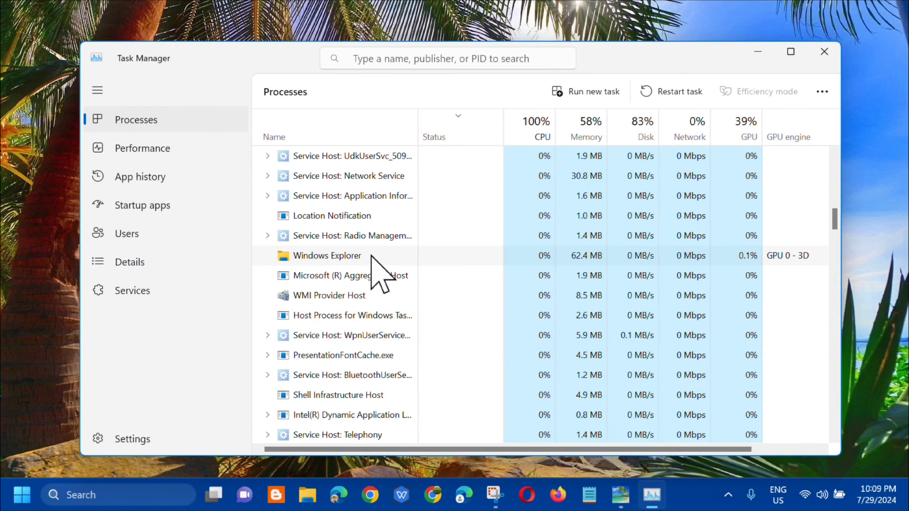
right_click(371, 256)
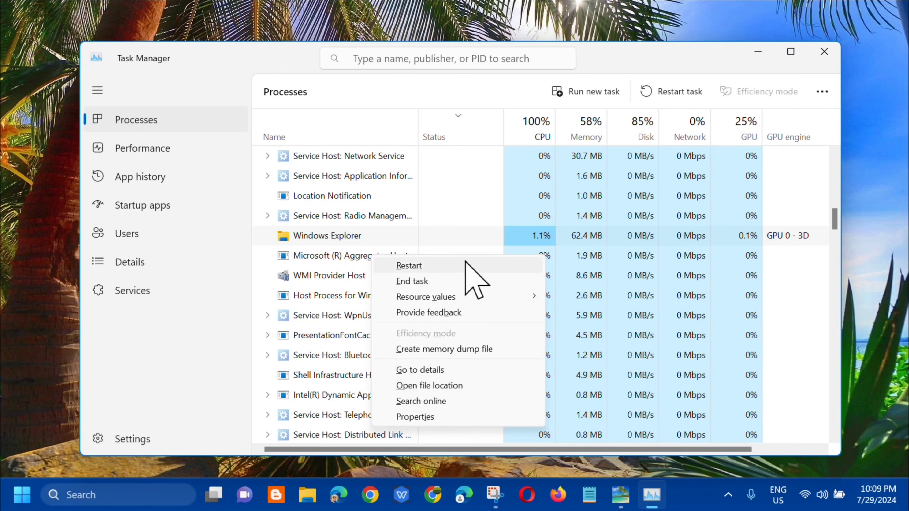
left_click(413, 266)
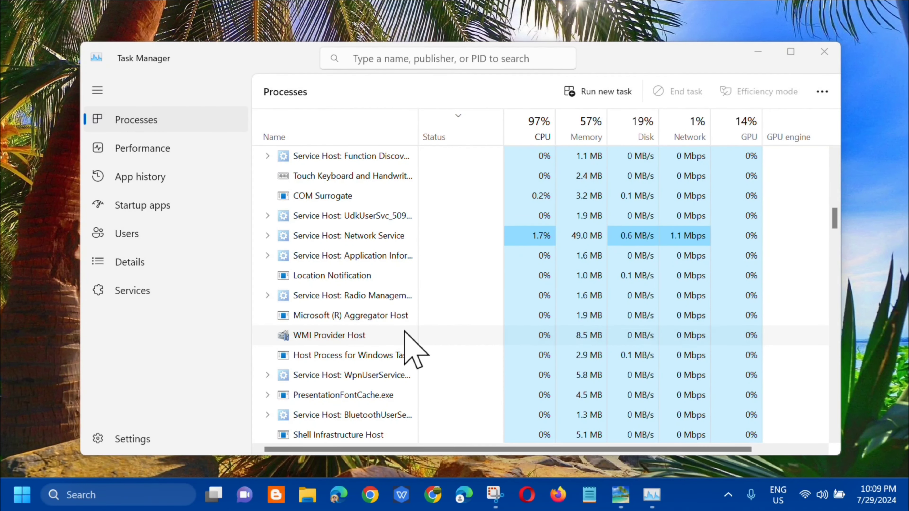
left_click(824, 52)
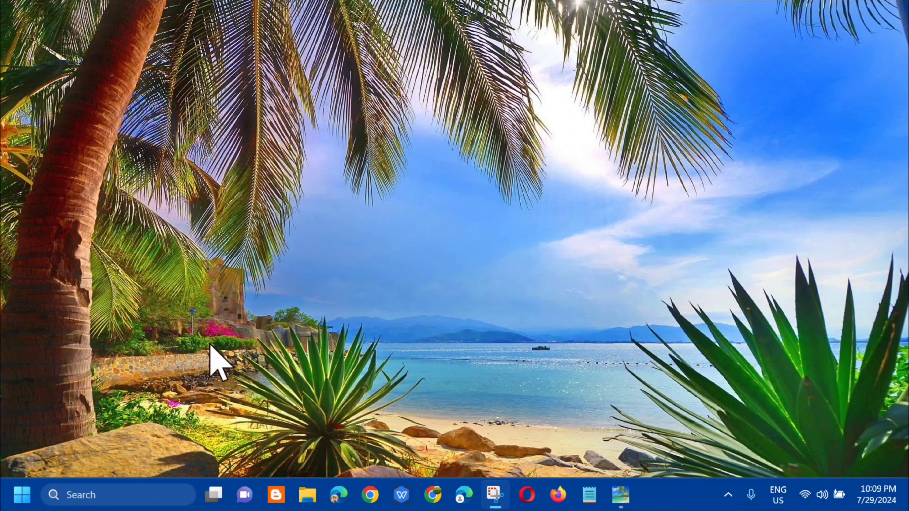
Search Windows for "indexing options" and open the Indexing Options control panel
left_click(21, 495)
left_click(137, 73)
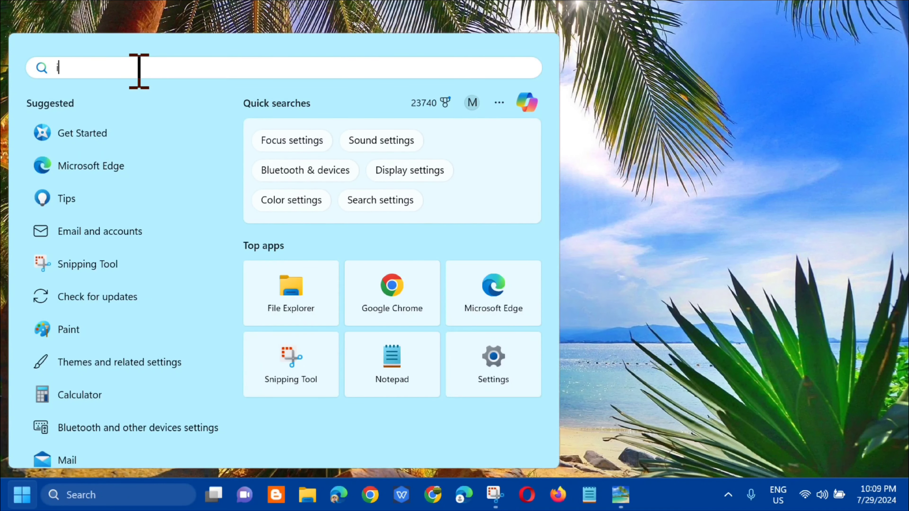
type("indexing options")
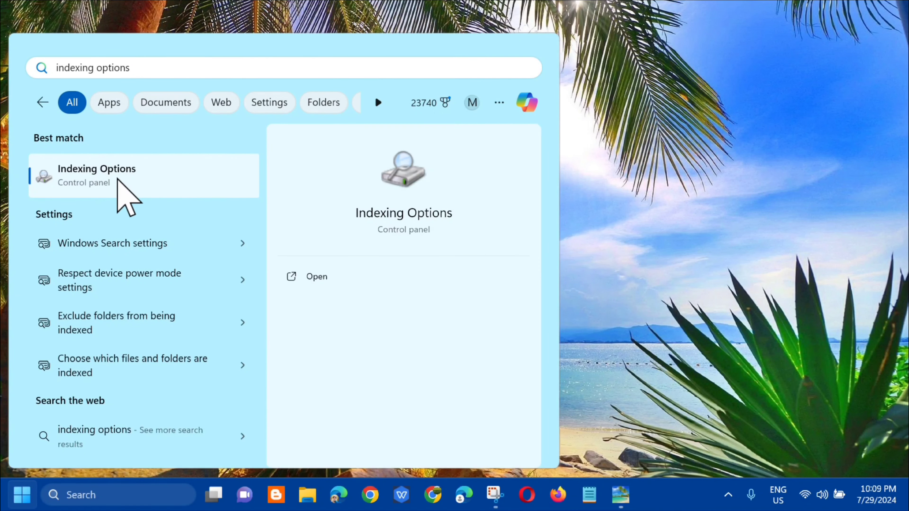
left_click(305, 282)
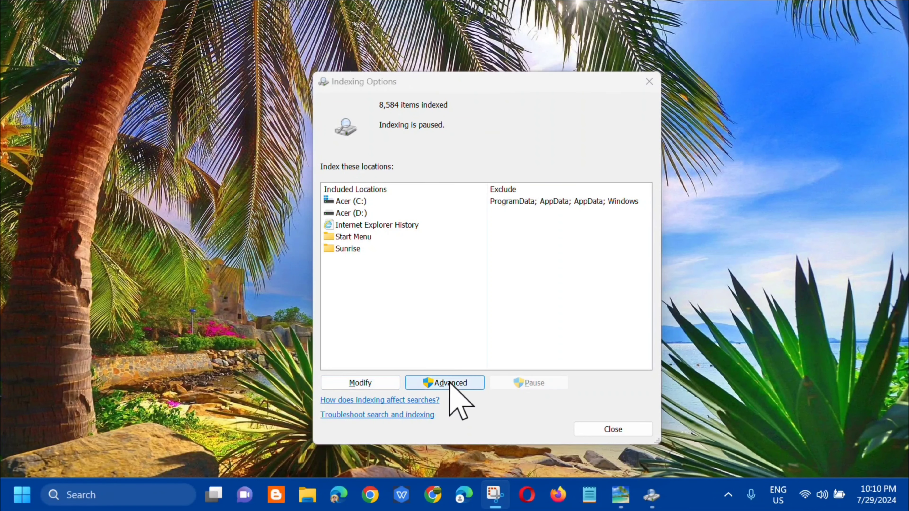
Modify the indexed locations to include the Acer (C:) and Acer (D:) drives, and confirm the selection
left_click(358, 381)
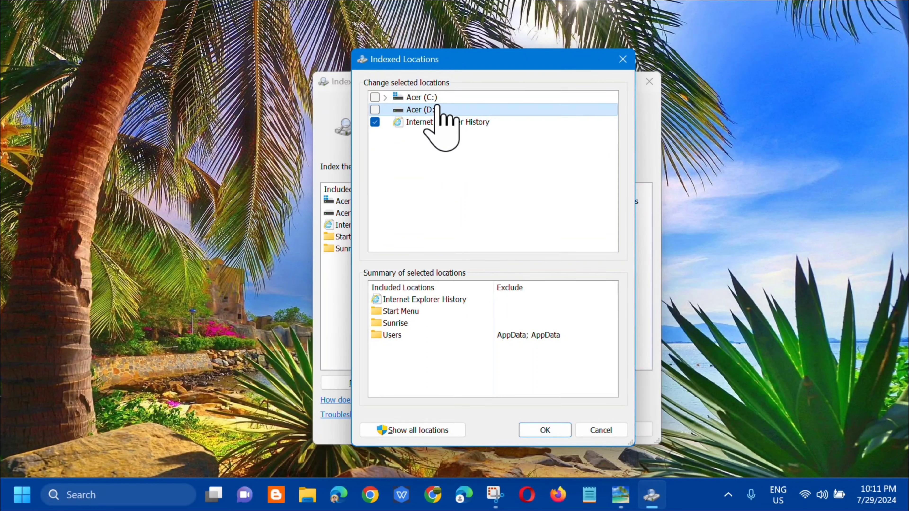
left_click(374, 98)
left_click(375, 110)
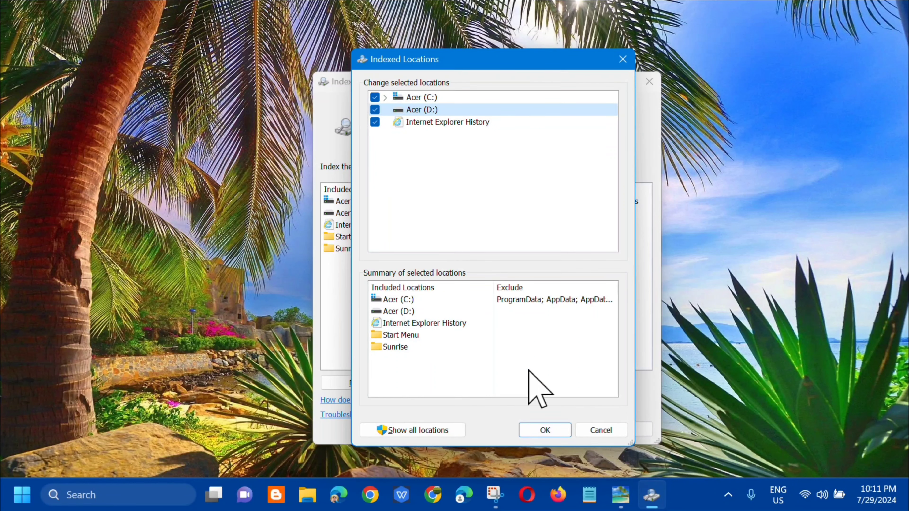
left_click(540, 430)
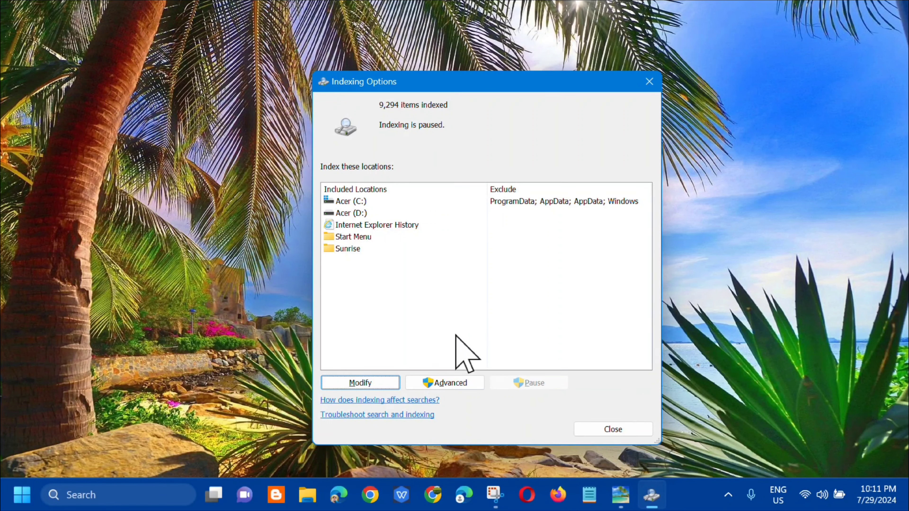
Delete and rebuild the search index from the advanced indexing settings, and close Indexing Options
left_click(448, 382)
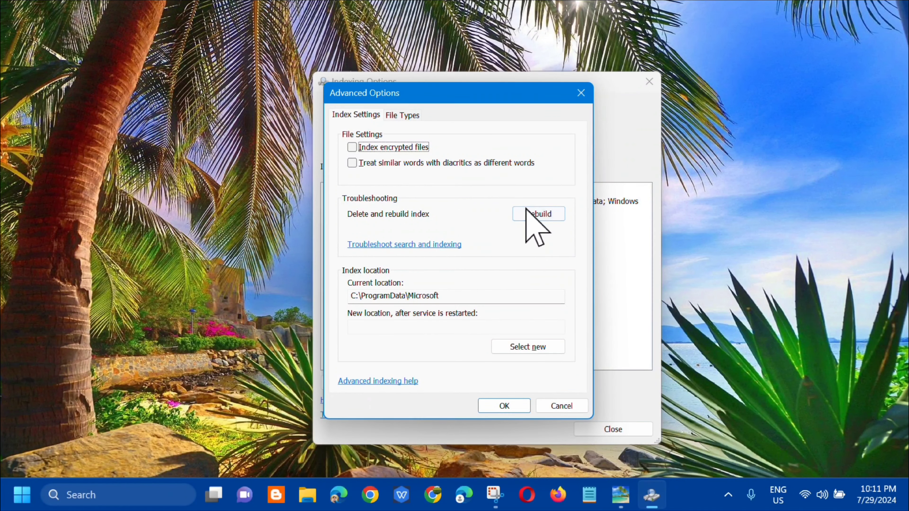
left_click(536, 215)
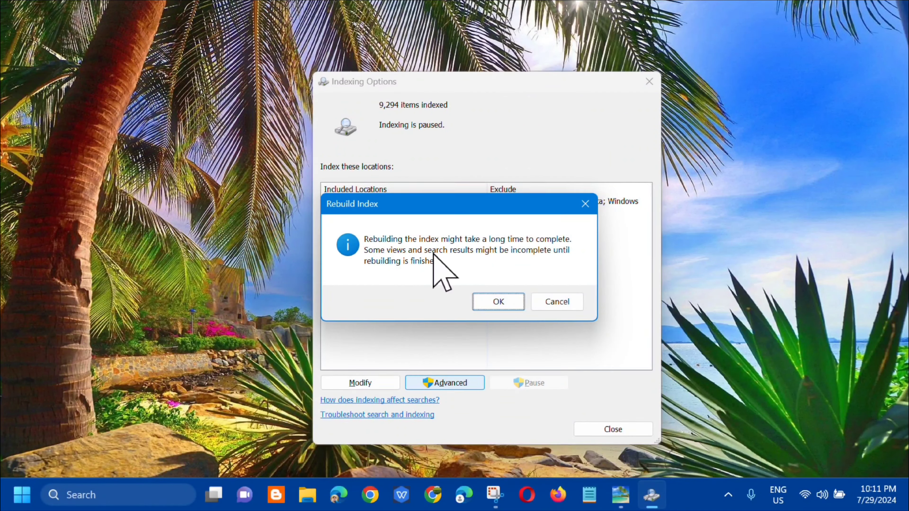
left_click(497, 303)
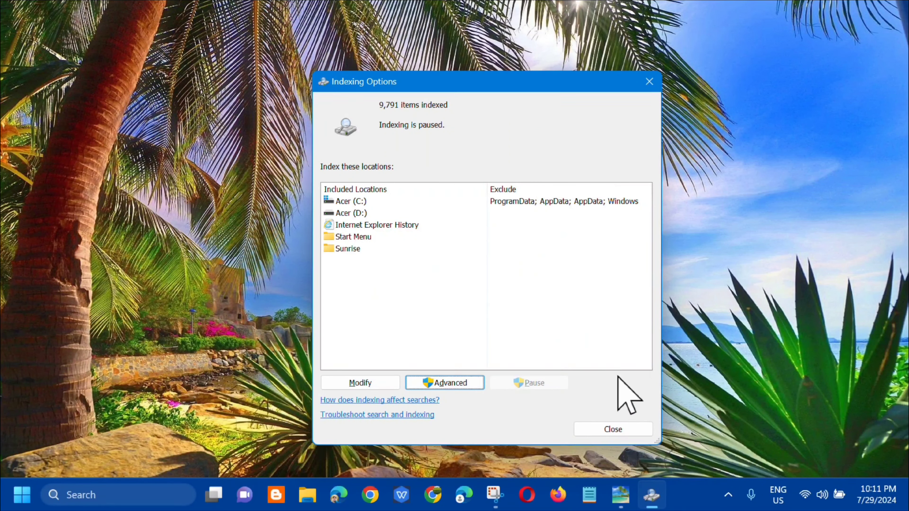
left_click(620, 431)
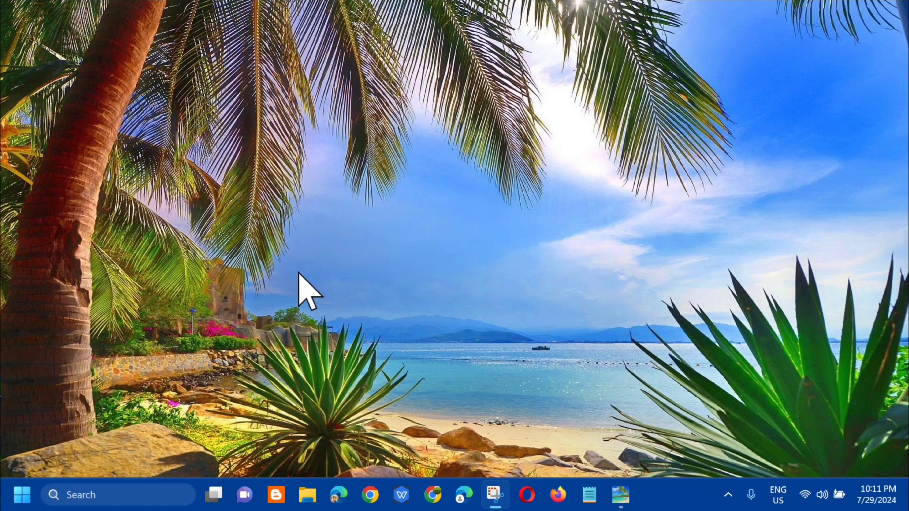
Scan the system files with sfc /scannow in a Command Prompt run as administrator, and close the window
left_click(21, 494)
left_click(157, 67)
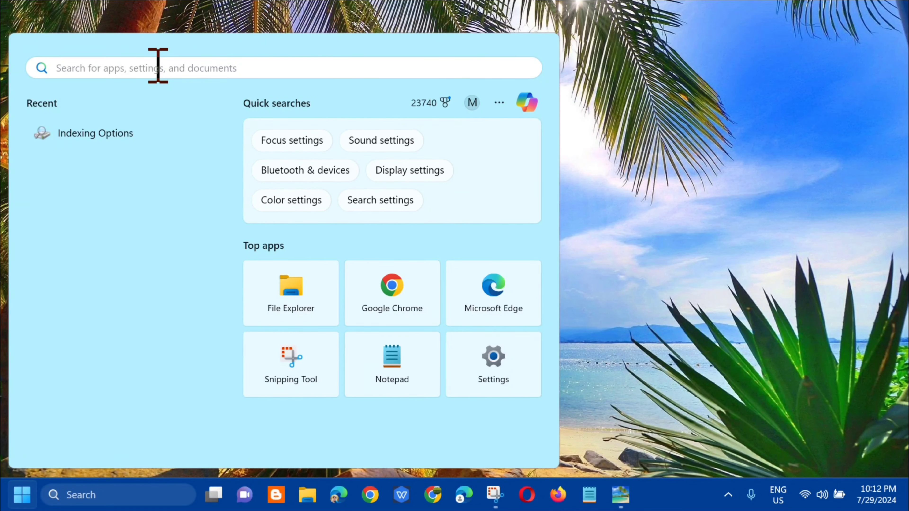
type("cmd")
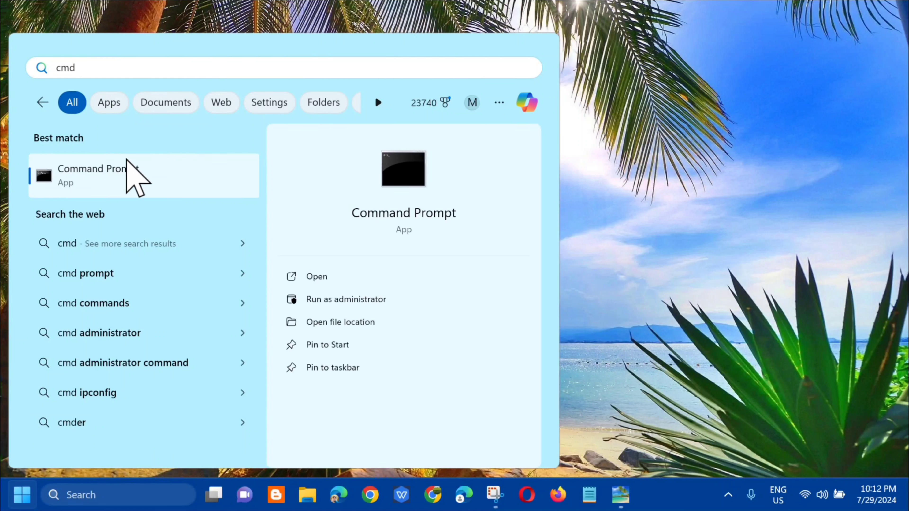
left_click(174, 175)
right_click(173, 175)
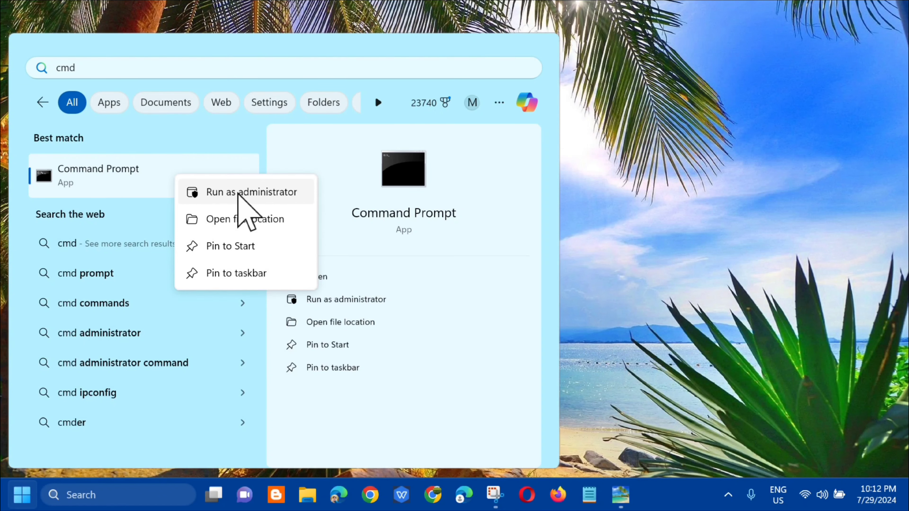
left_click(239, 193)
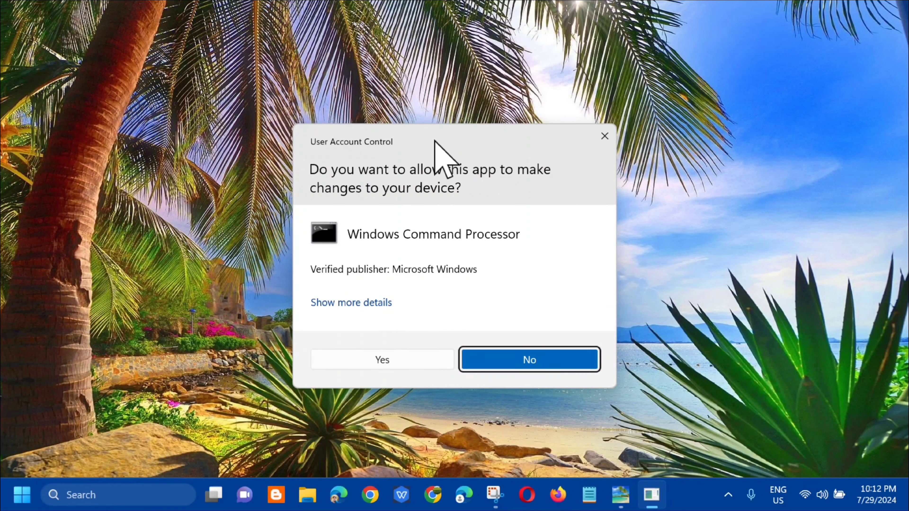
left_click(385, 359)
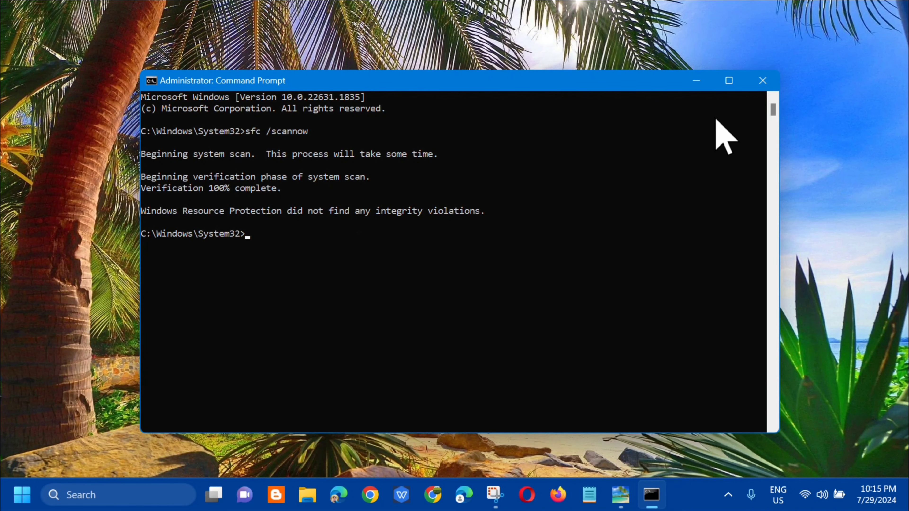
left_click(763, 81)
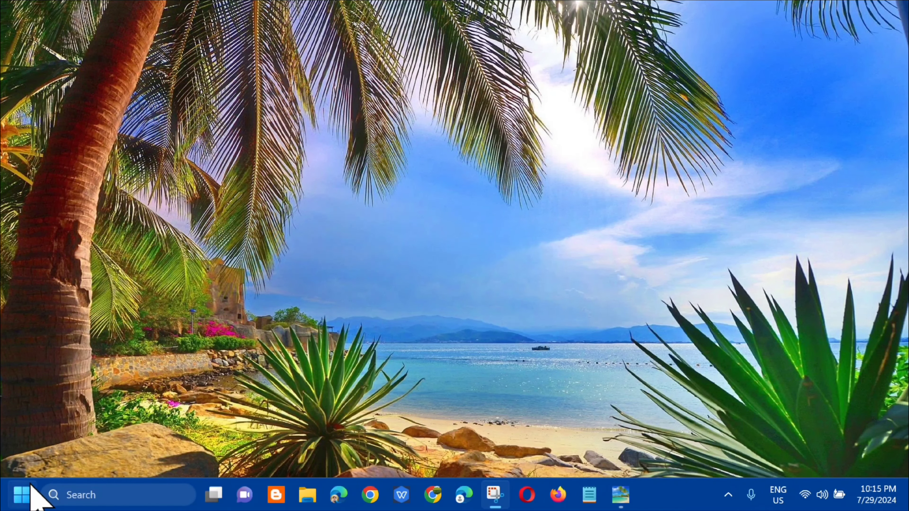
Show the Restart choice among the computer's power options, and dismiss it without restarting
left_click(22, 495)
left_click(412, 445)
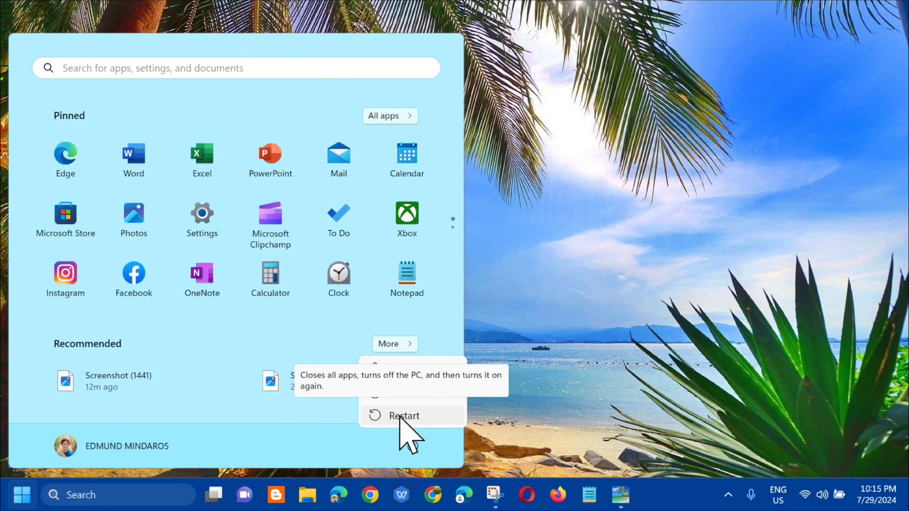
left_click(605, 272)
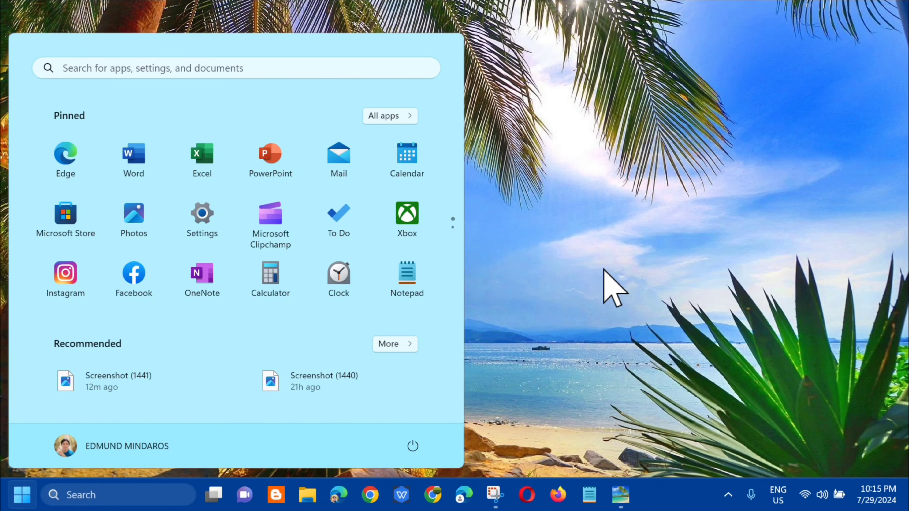
left_click(604, 270)
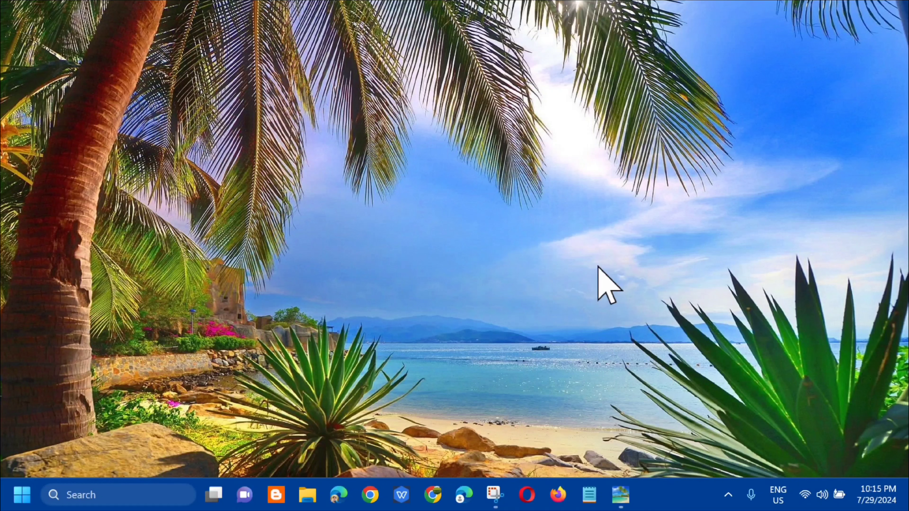